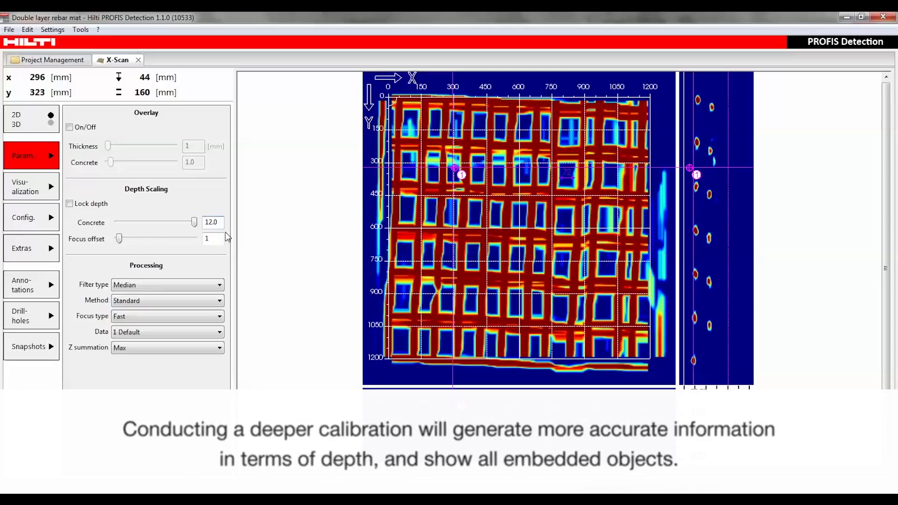
Step: Set the Concrete depth scaling to 4.0, then change it to 7.0
{"action": "left_click_drag", "start_coordinate": [218, 222], "coordinate": [199, 224]}
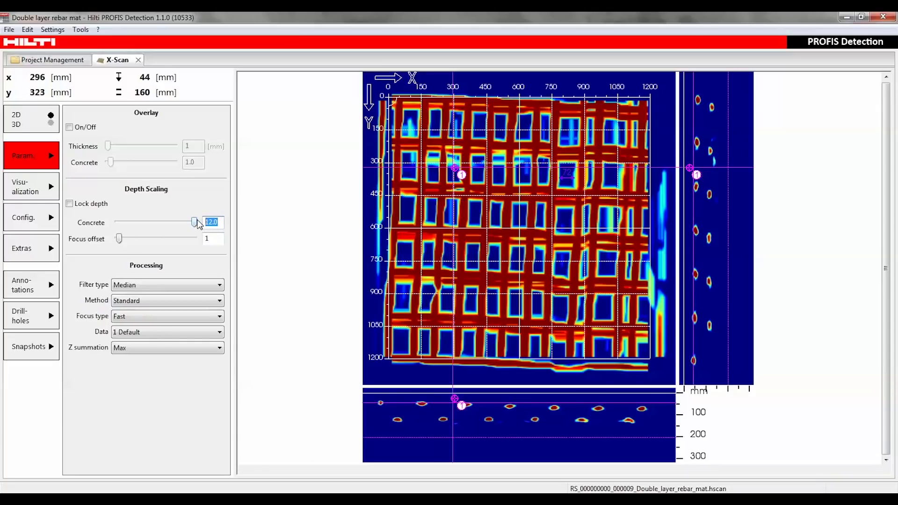
{"action": "type", "text": "4"}
{"action": "key", "text": "Return"}
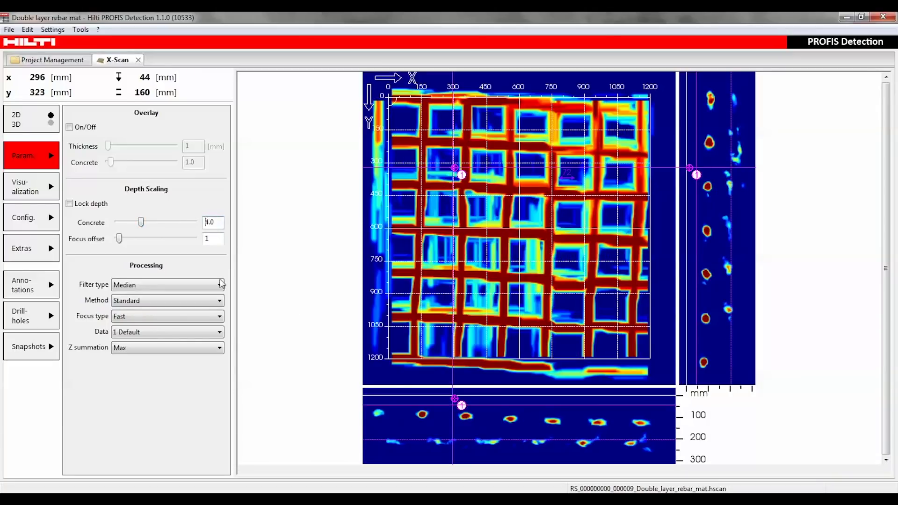
{"action": "left_click_drag", "start_coordinate": [219, 222], "coordinate": [199, 223]}
{"action": "type", "text": "7"}
{"action": "key", "text": "Return"}
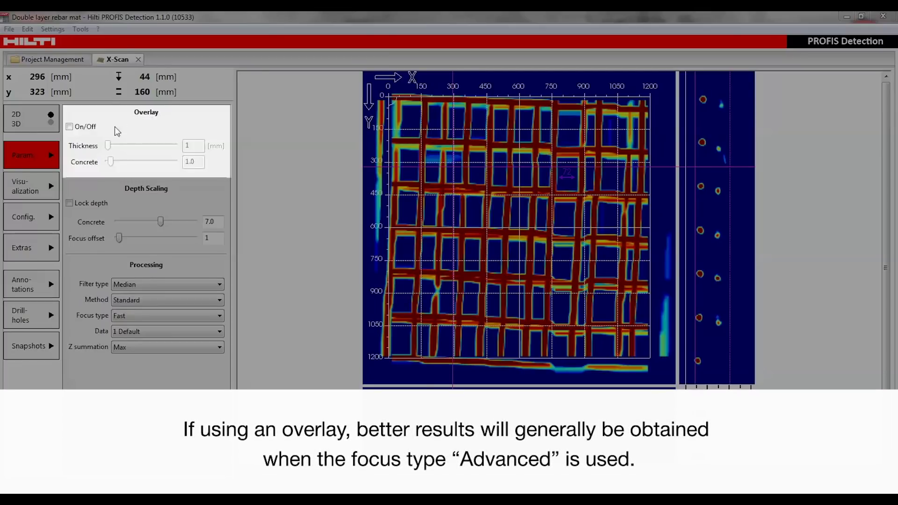
Step: Turn the overlay on with 20 mm thickness and adjust overlay Concrete to 1.3
{"action": "left_click", "coordinate": [68, 127]}
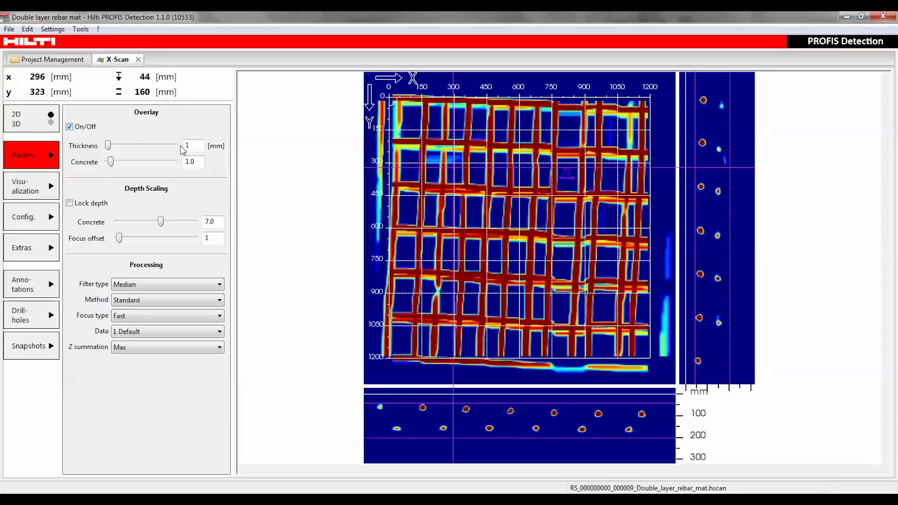
{"action": "left_click_drag", "start_coordinate": [196, 145], "coordinate": [177, 144]}
{"action": "type", "text": "20"}
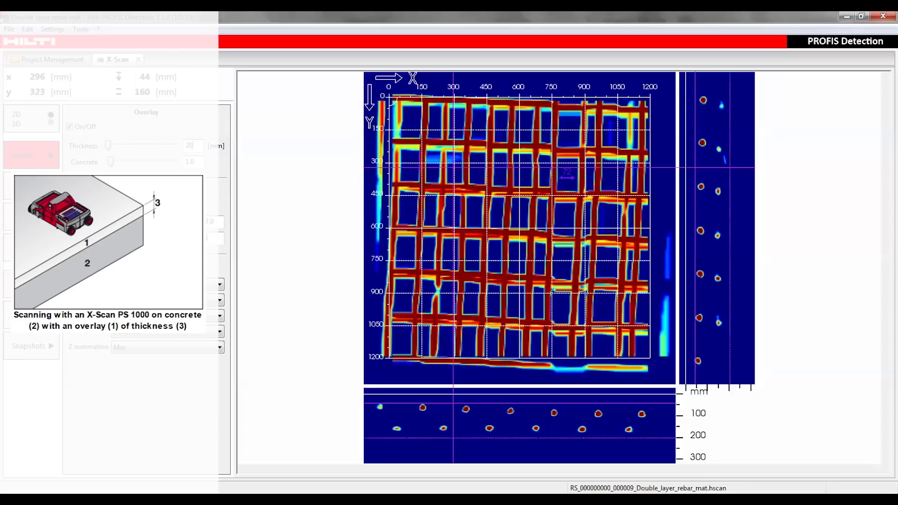
{"action": "key", "text": "Return"}
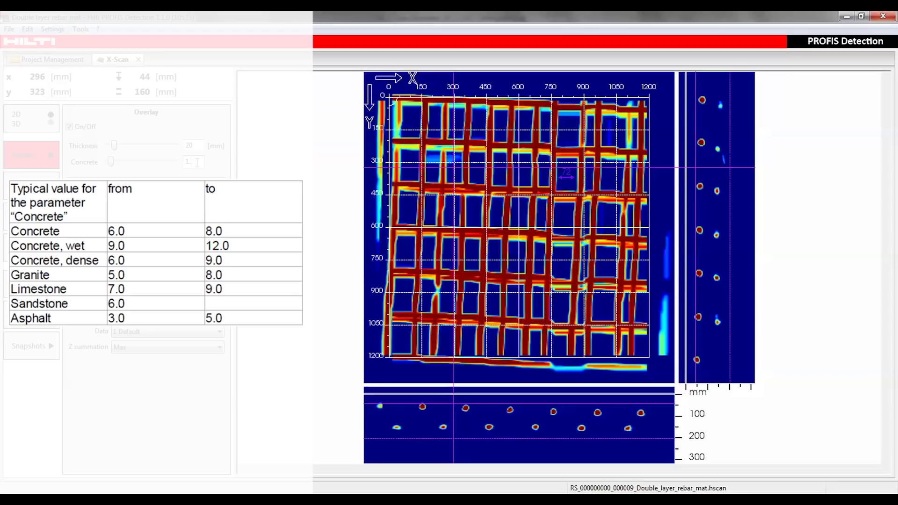
{"action": "scroll", "coordinate": [195, 162], "scroll_direction": "up", "scroll_amount": 1}
{"action": "scroll", "coordinate": [196, 162], "scroll_direction": "down", "scroll_amount": 1}
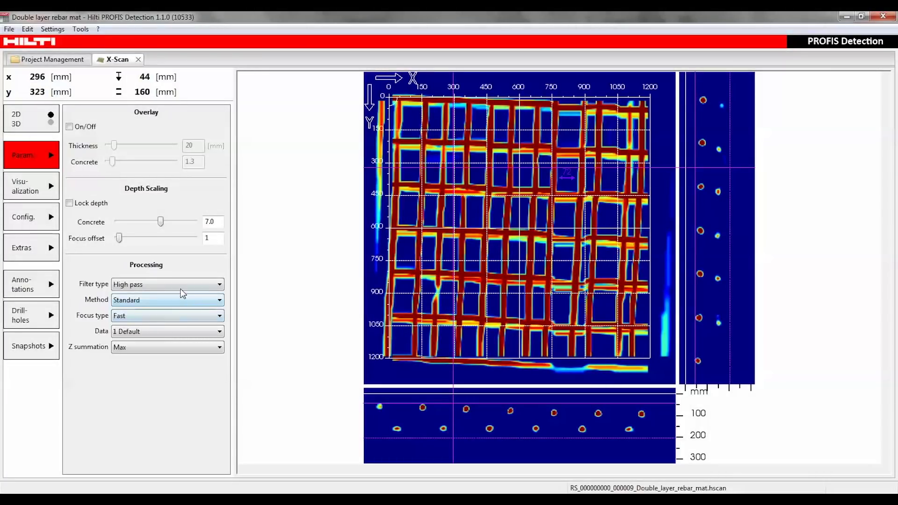
Step: Change the Filter type dropdown from High pass to Median
{"action": "left_click", "coordinate": [183, 286]}
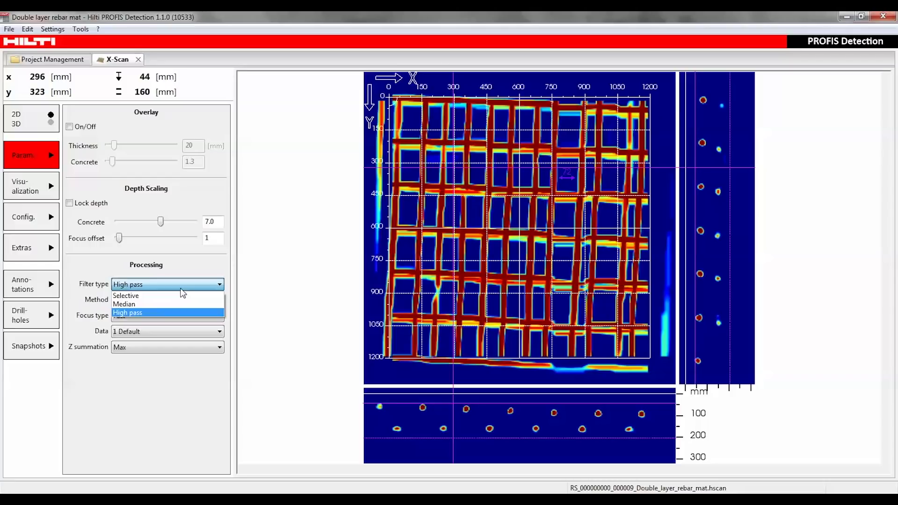
{"action": "left_click", "coordinate": [176, 304]}
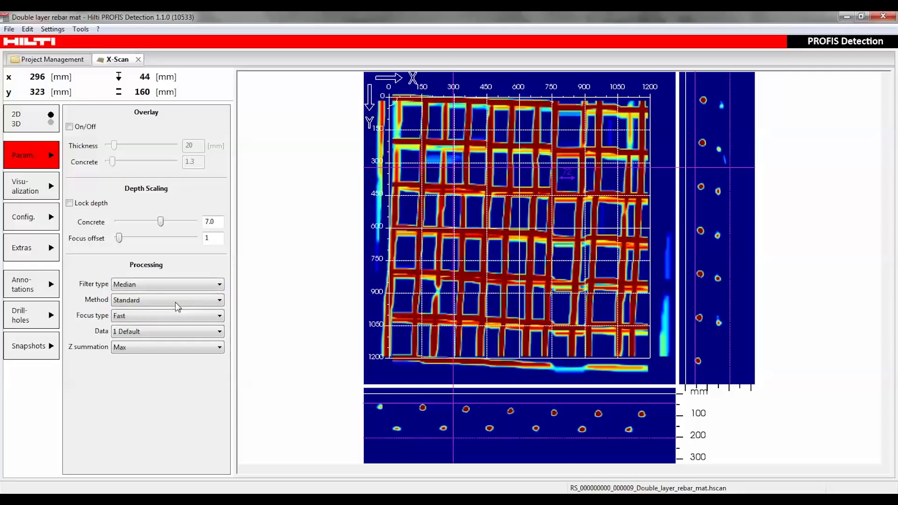
{"action": "left_click", "coordinate": [177, 302]}
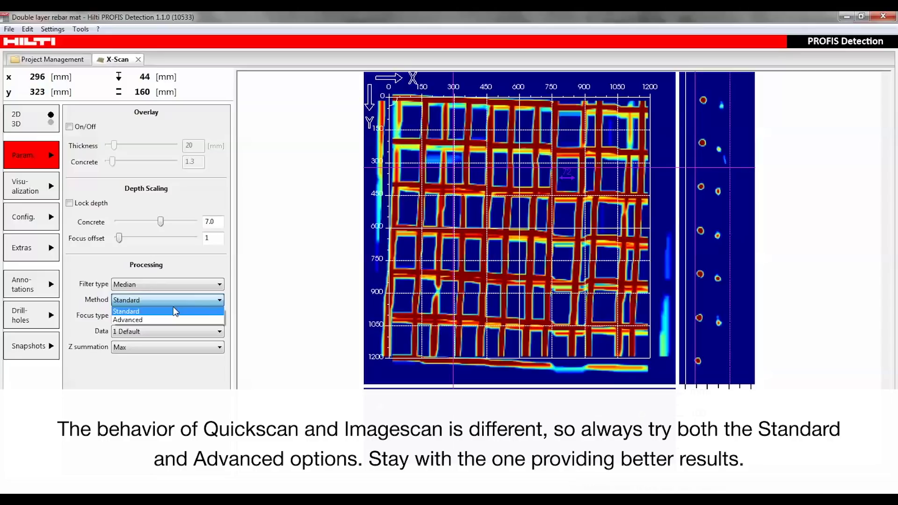
{"action": "left_click", "coordinate": [170, 320]}
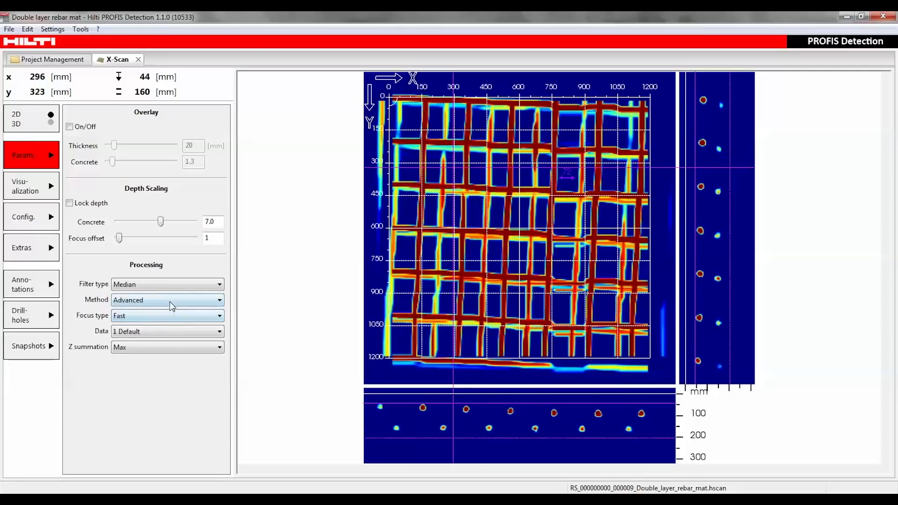
{"action": "left_click", "coordinate": [172, 305]}
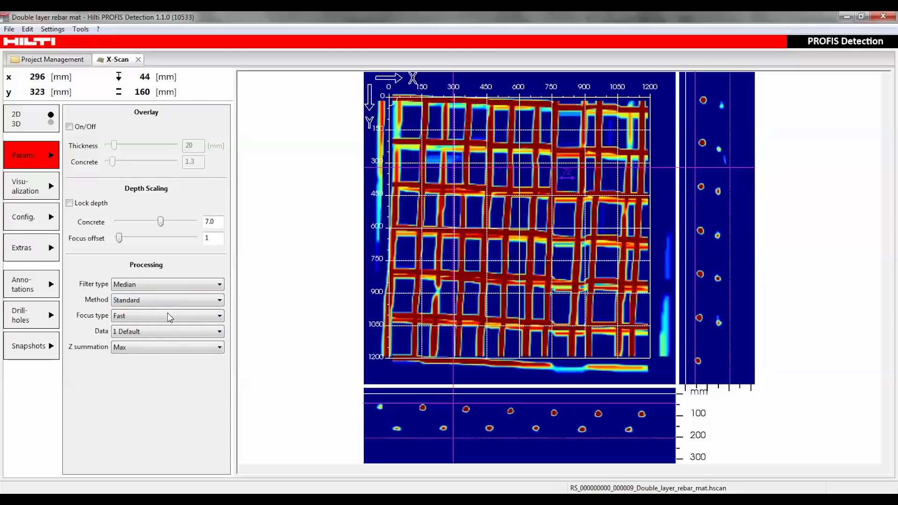
{"action": "left_click", "coordinate": [167, 315]}
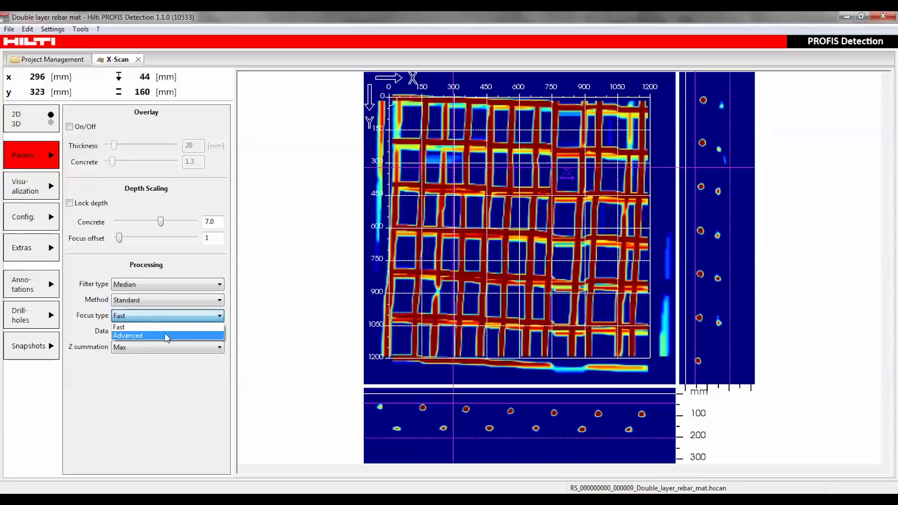
{"action": "left_click", "coordinate": [165, 335]}
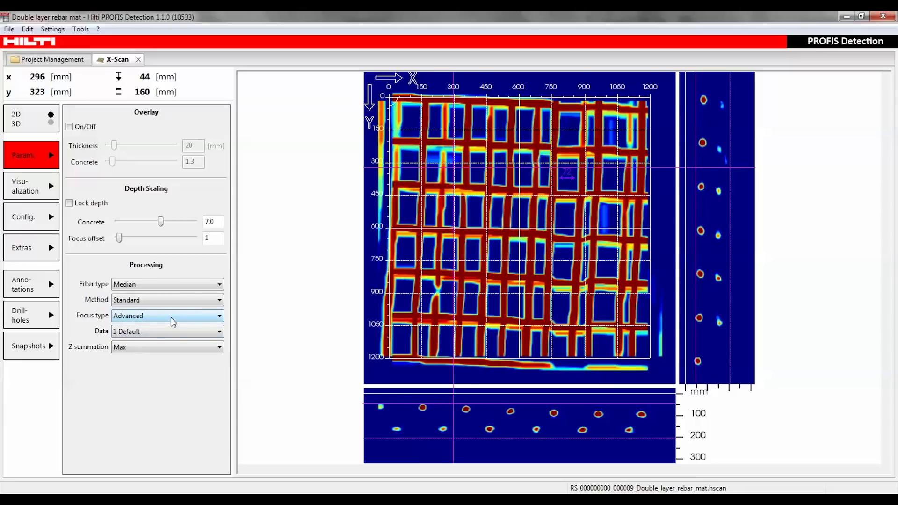
{"action": "left_click", "coordinate": [173, 319]}
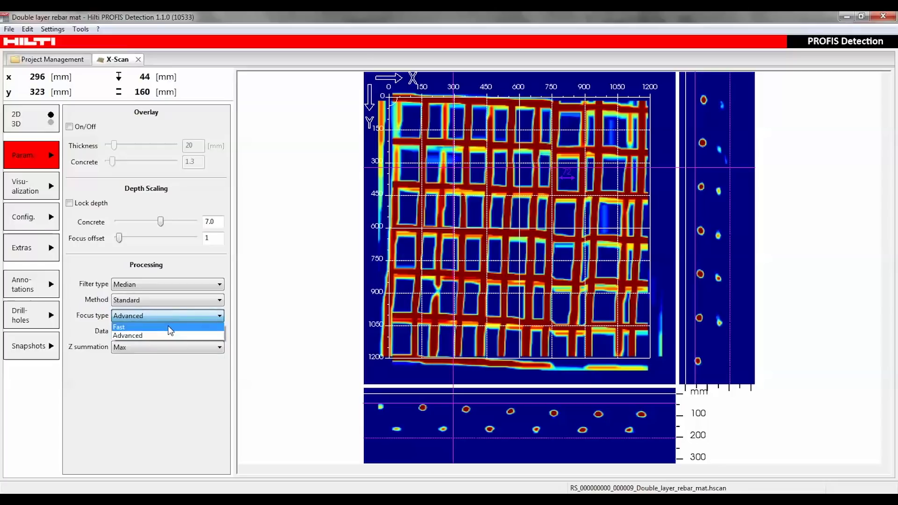
{"action": "left_click", "coordinate": [168, 326]}
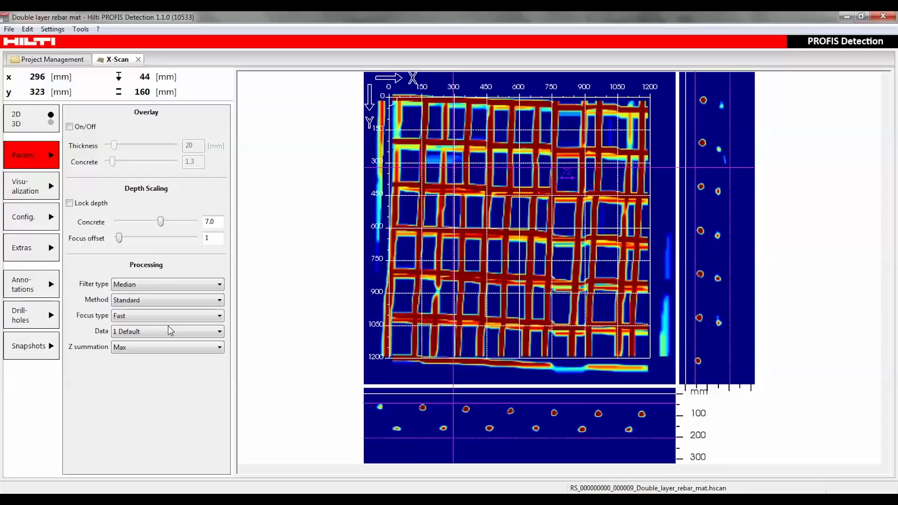
{"action": "left_click", "coordinate": [37, 194]}
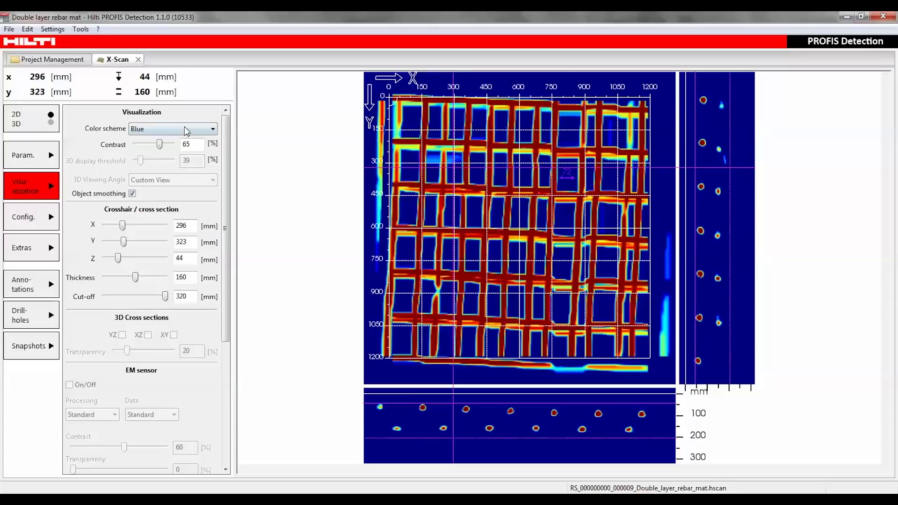
{"action": "left_click", "coordinate": [186, 130]}
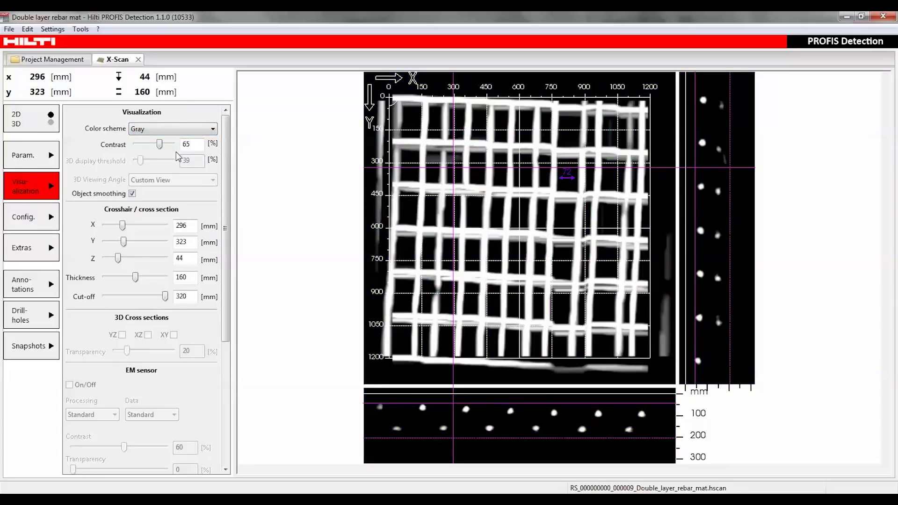
{"action": "left_click", "coordinate": [19, 162]}
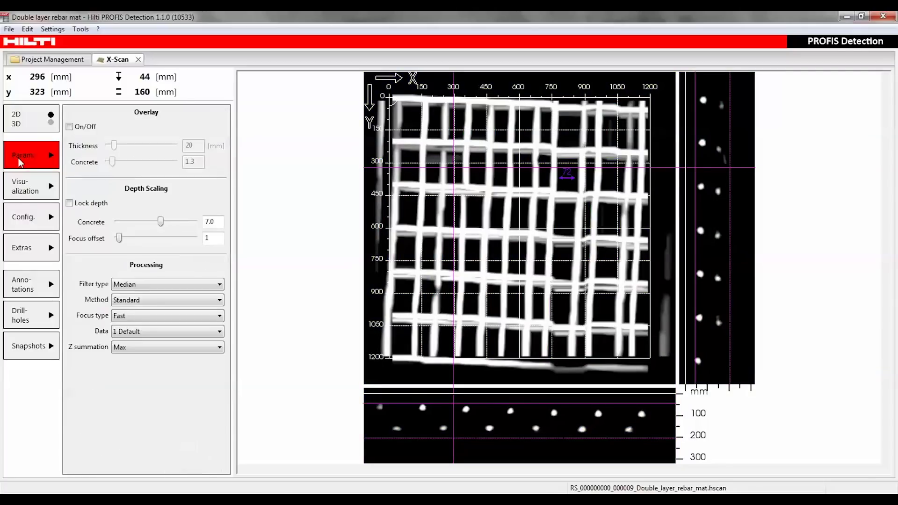
{"action": "left_click", "coordinate": [189, 333]}
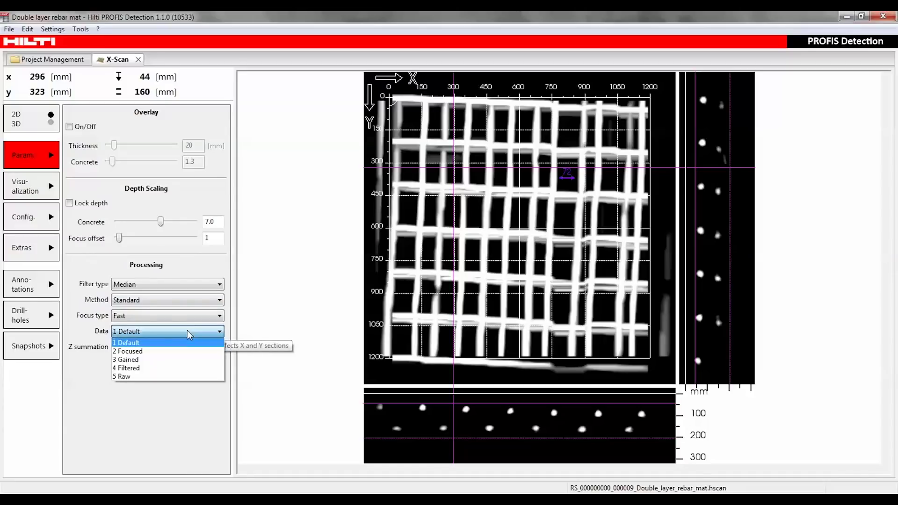
{"action": "left_click", "coordinate": [178, 352]}
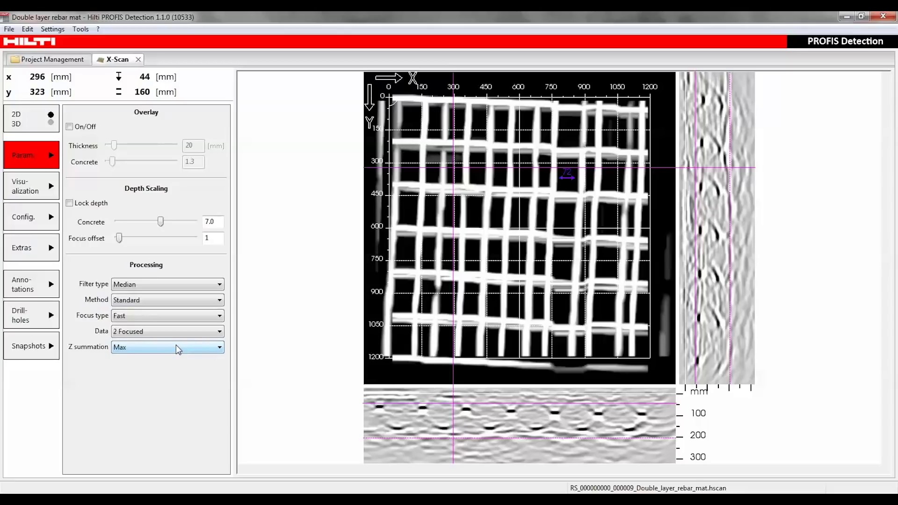
{"action": "left_click", "coordinate": [176, 332]}
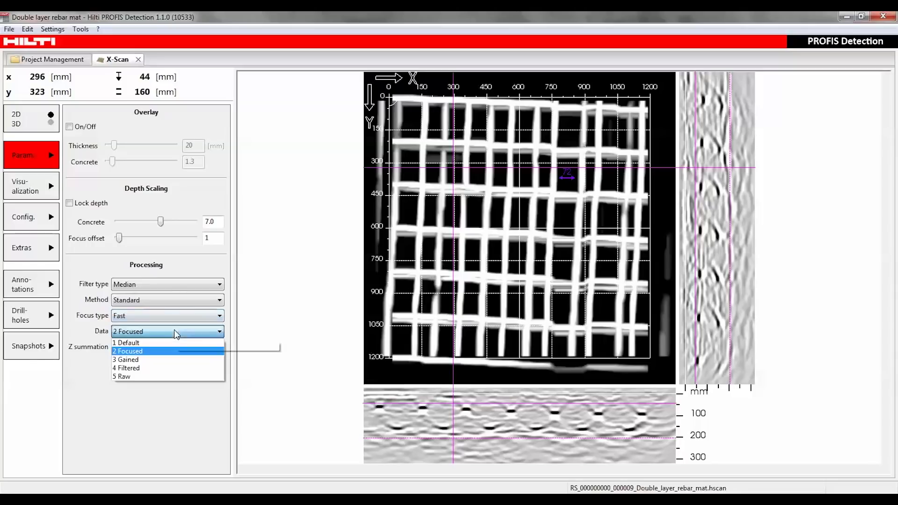
{"action": "left_click", "coordinate": [166, 360]}
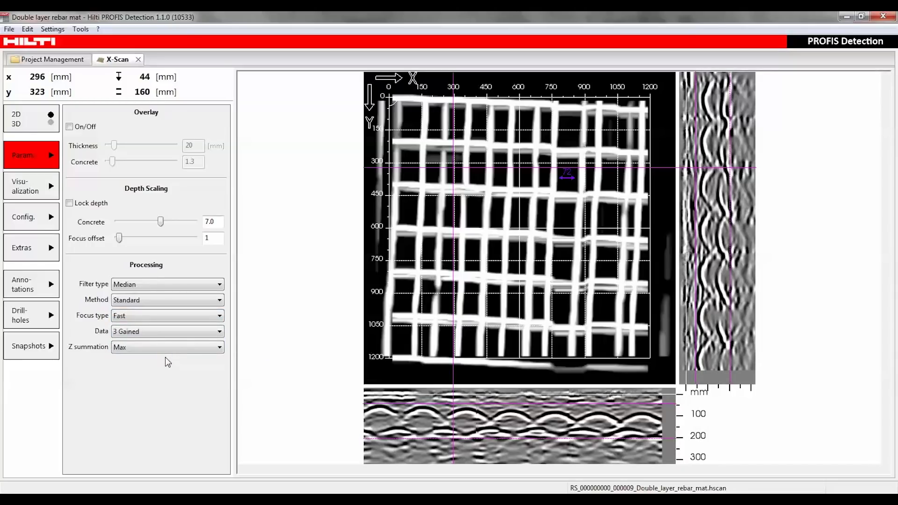
{"action": "left_click", "coordinate": [169, 332]}
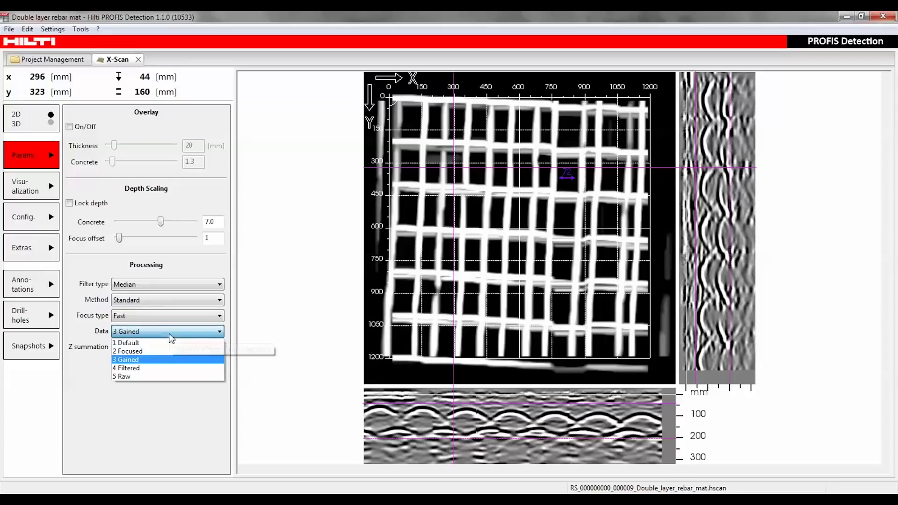
{"action": "left_click", "coordinate": [163, 368]}
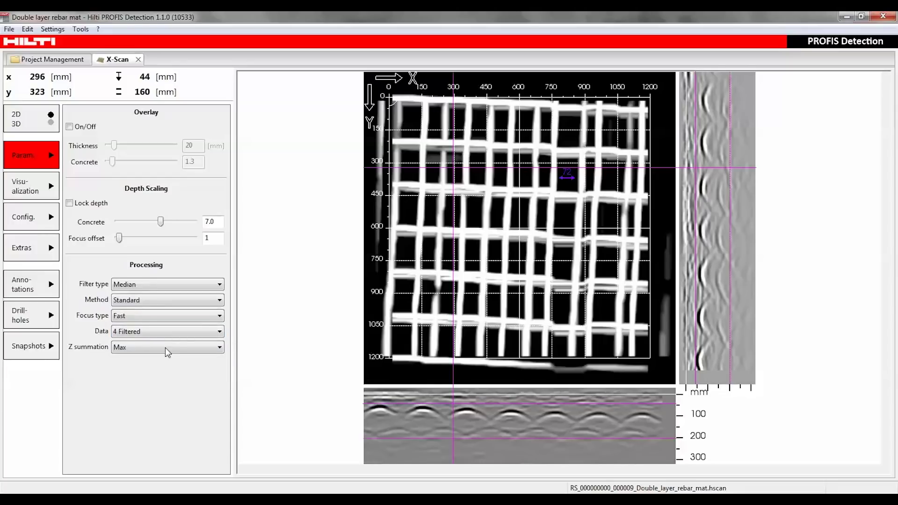
{"action": "left_click", "coordinate": [167, 335]}
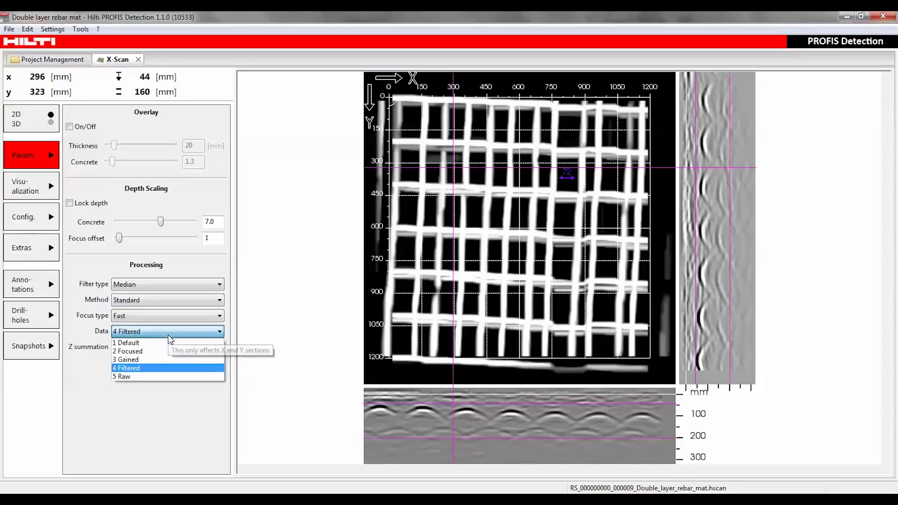
{"action": "left_click", "coordinate": [158, 376]}
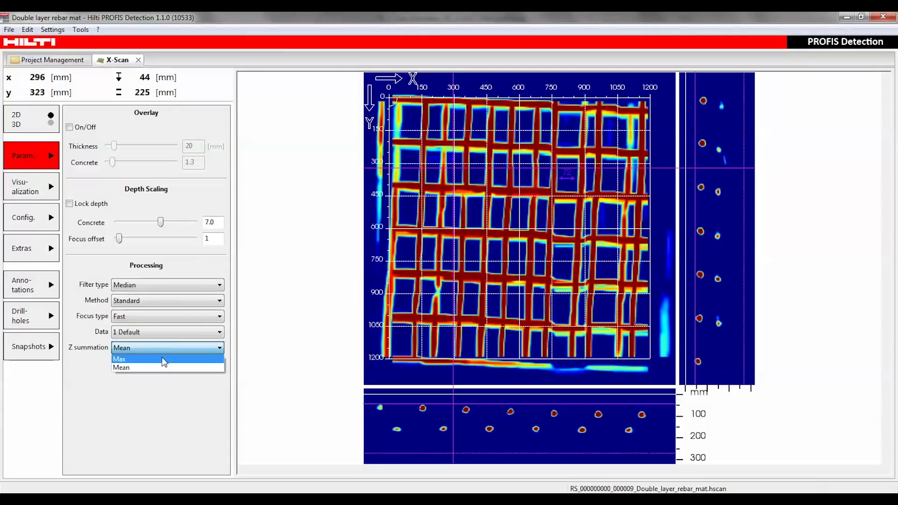
{"action": "left_click", "coordinate": [164, 359]}
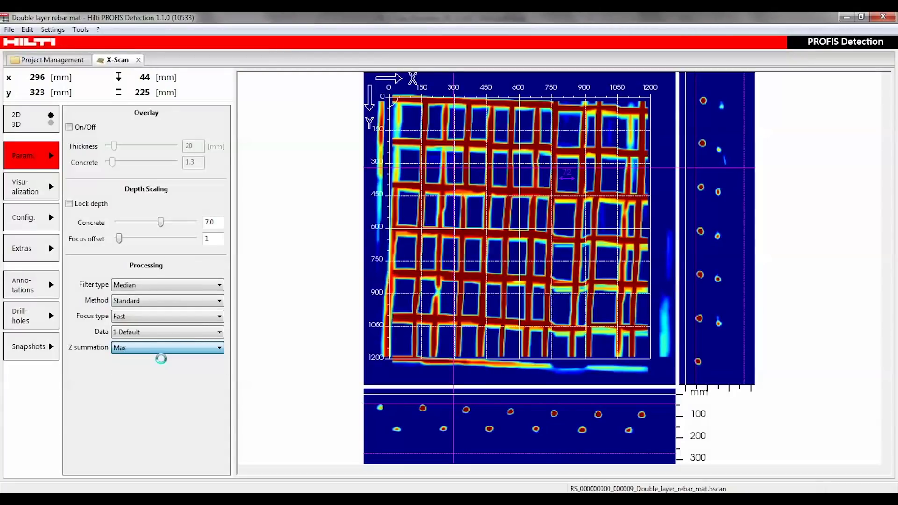